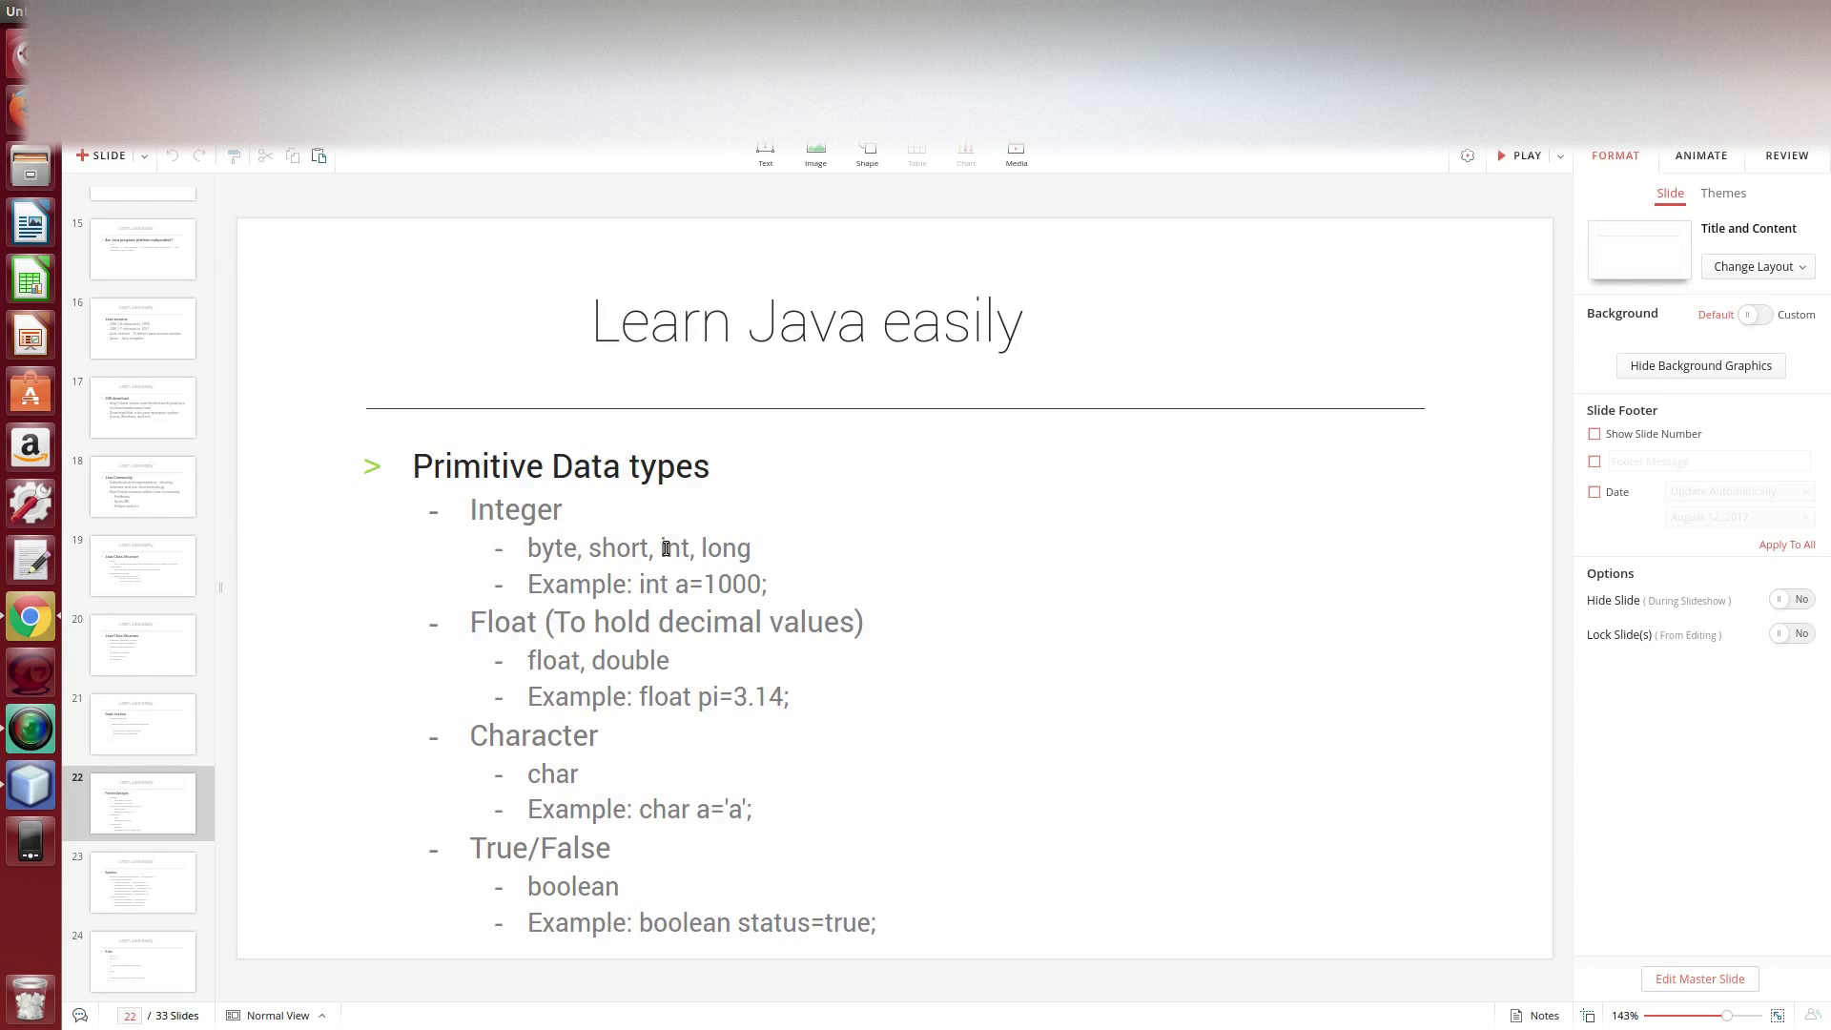
Select the Primitive Data types body text on slide 22 for editing.
click(729, 549)
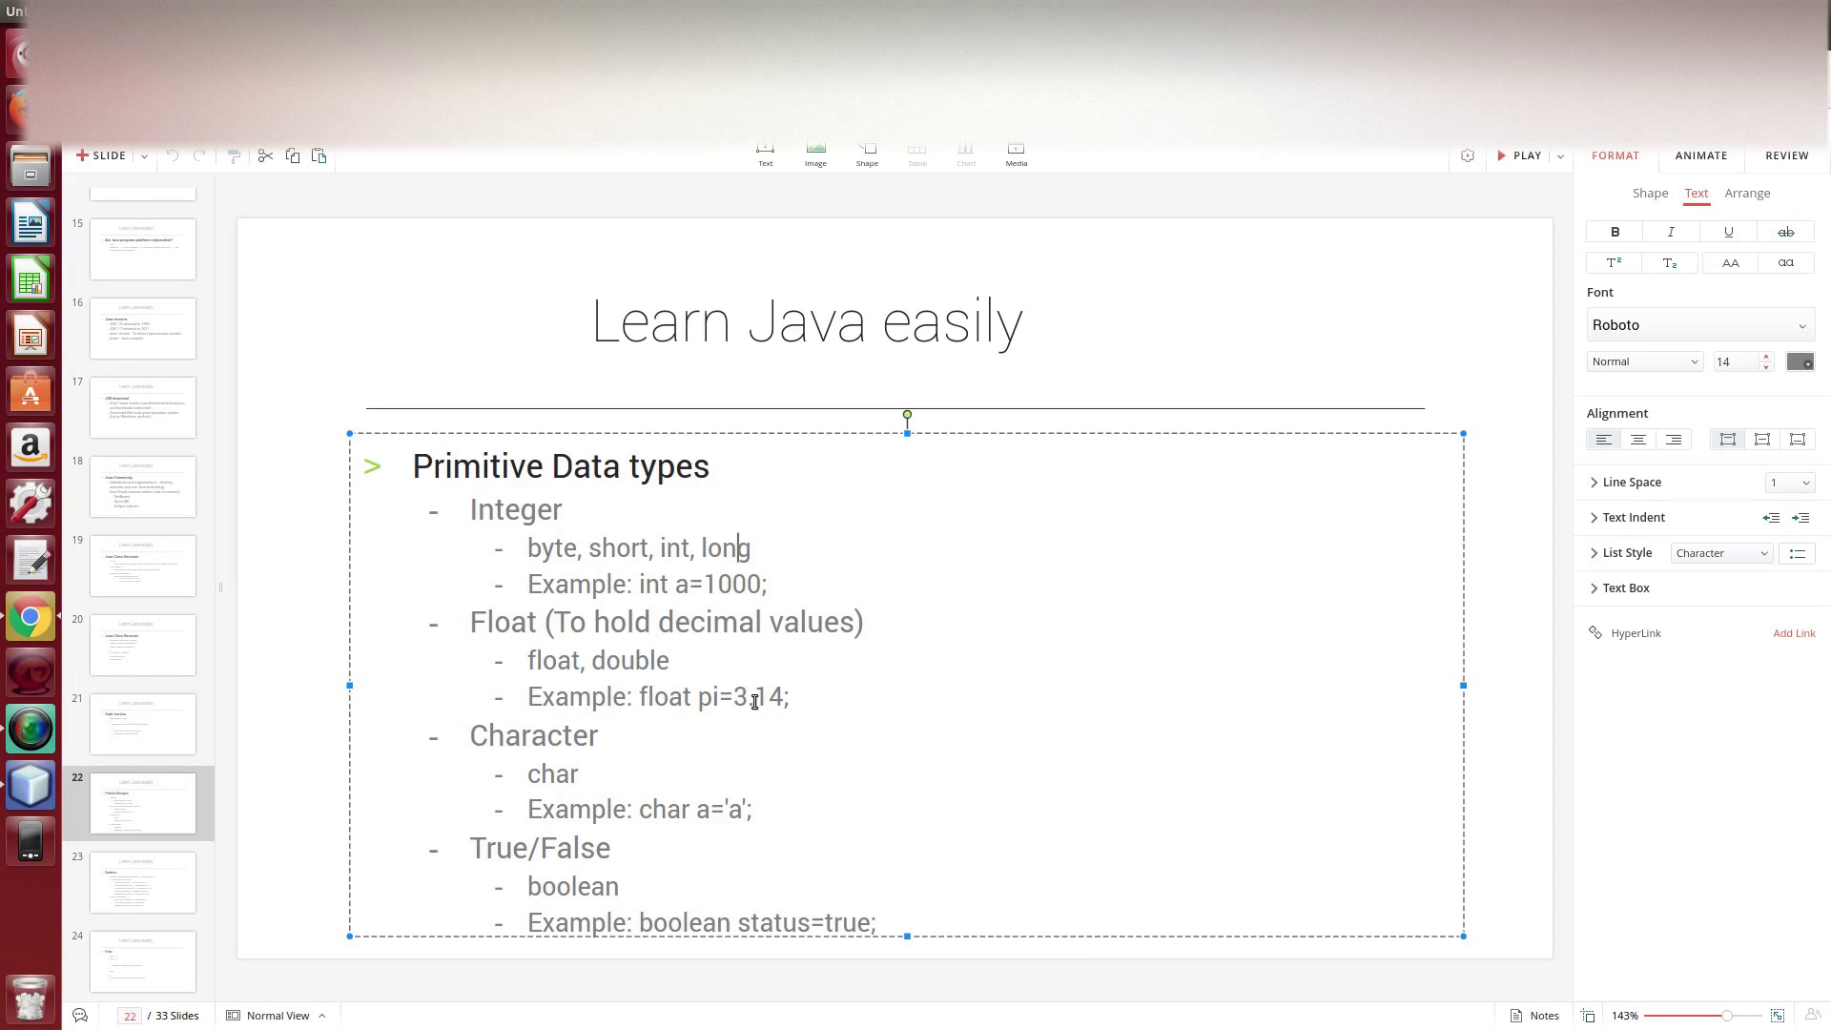
drag(752, 702, 663, 578)
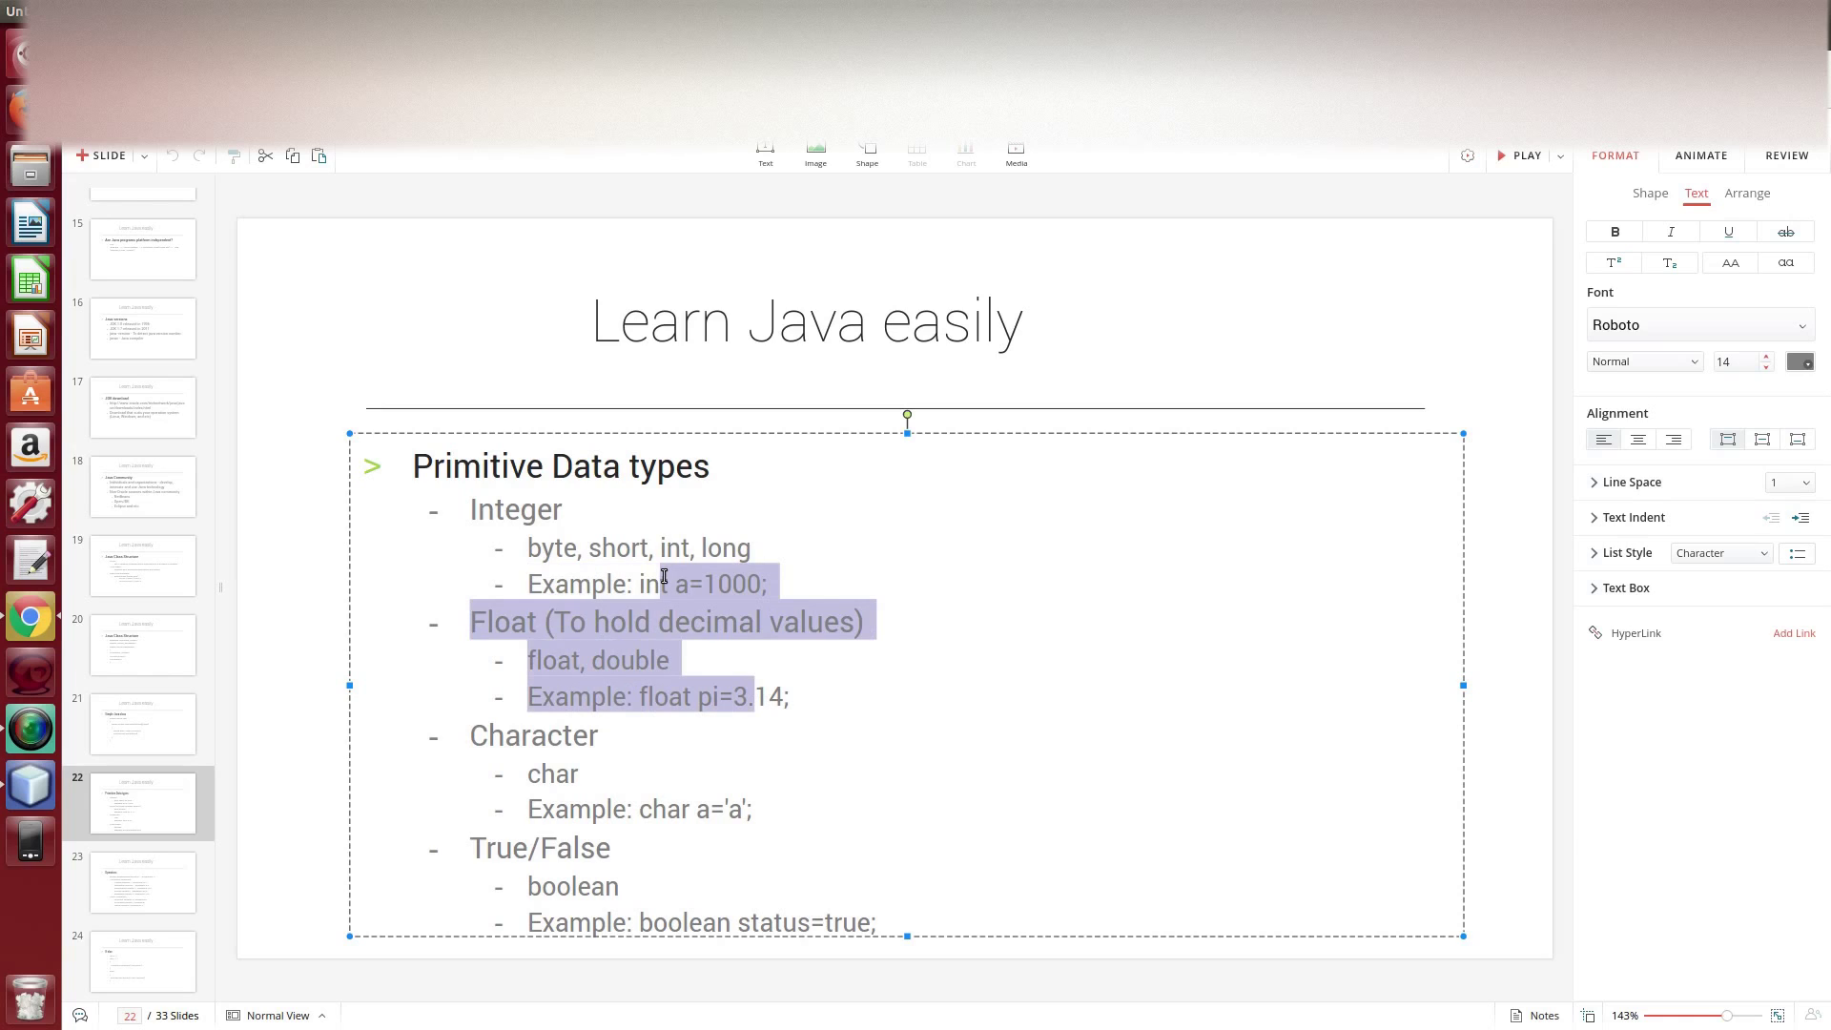
click(663, 578)
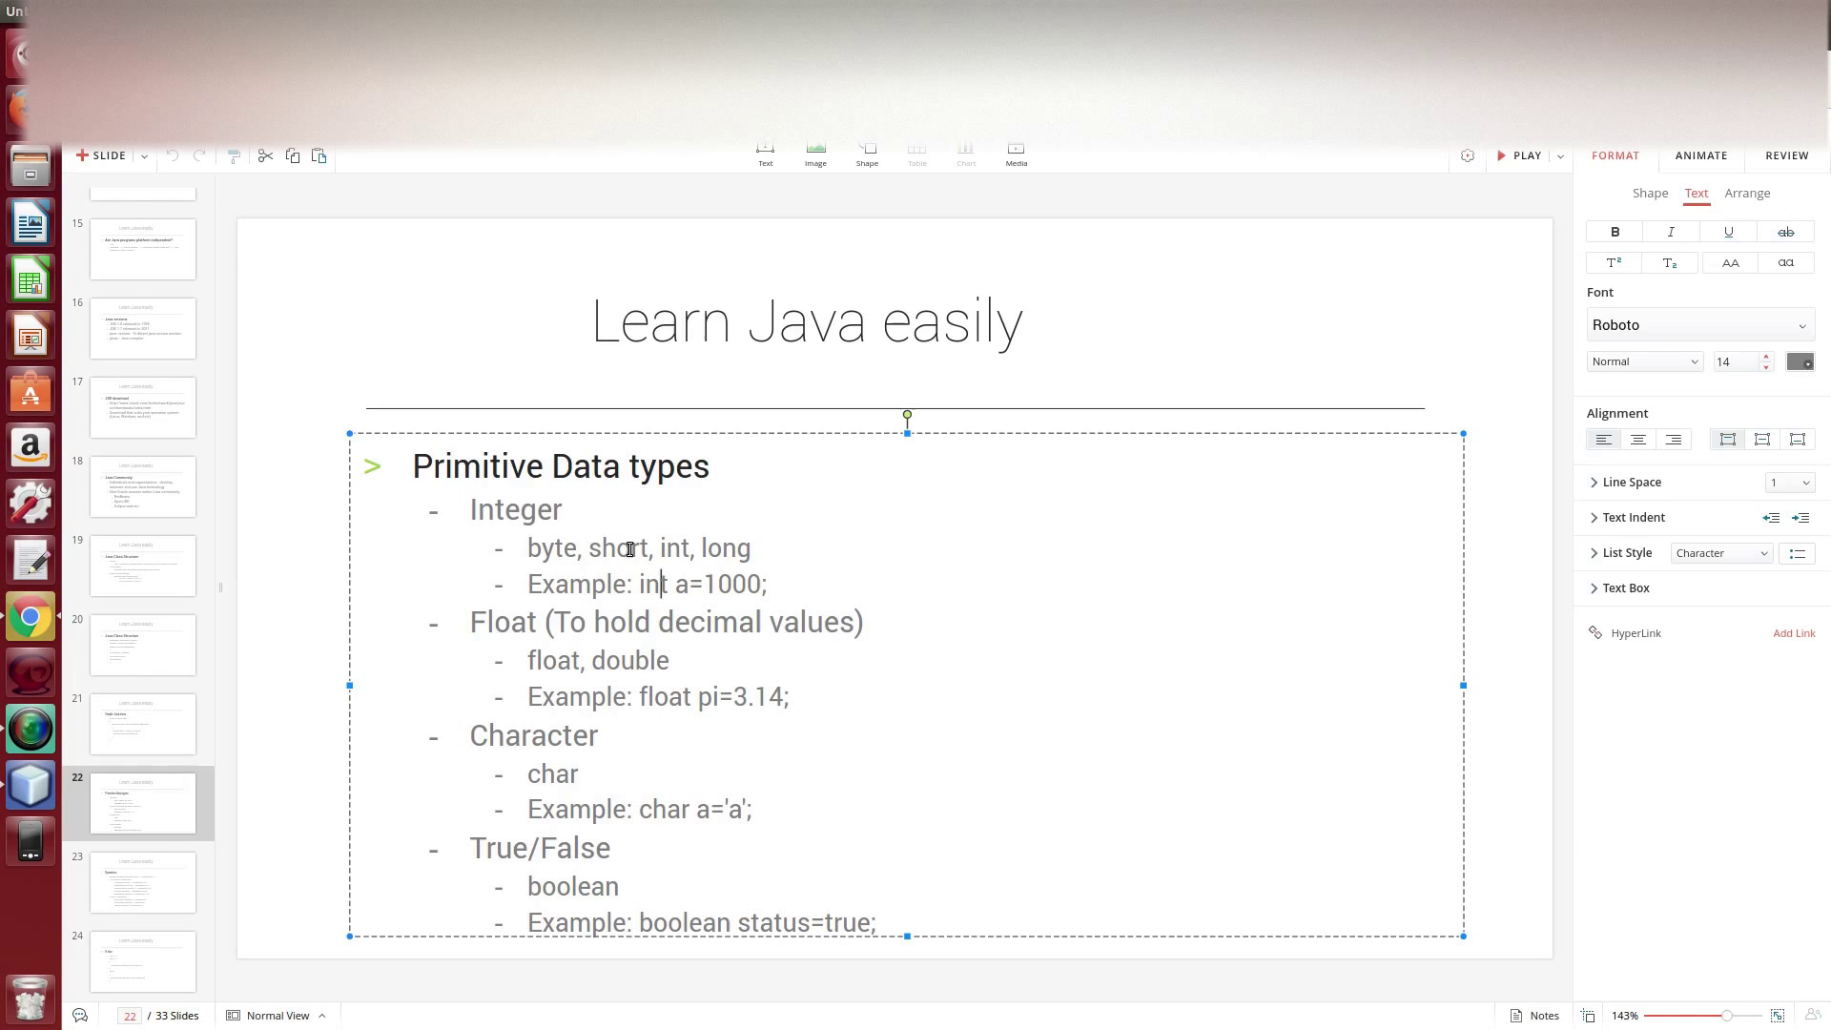